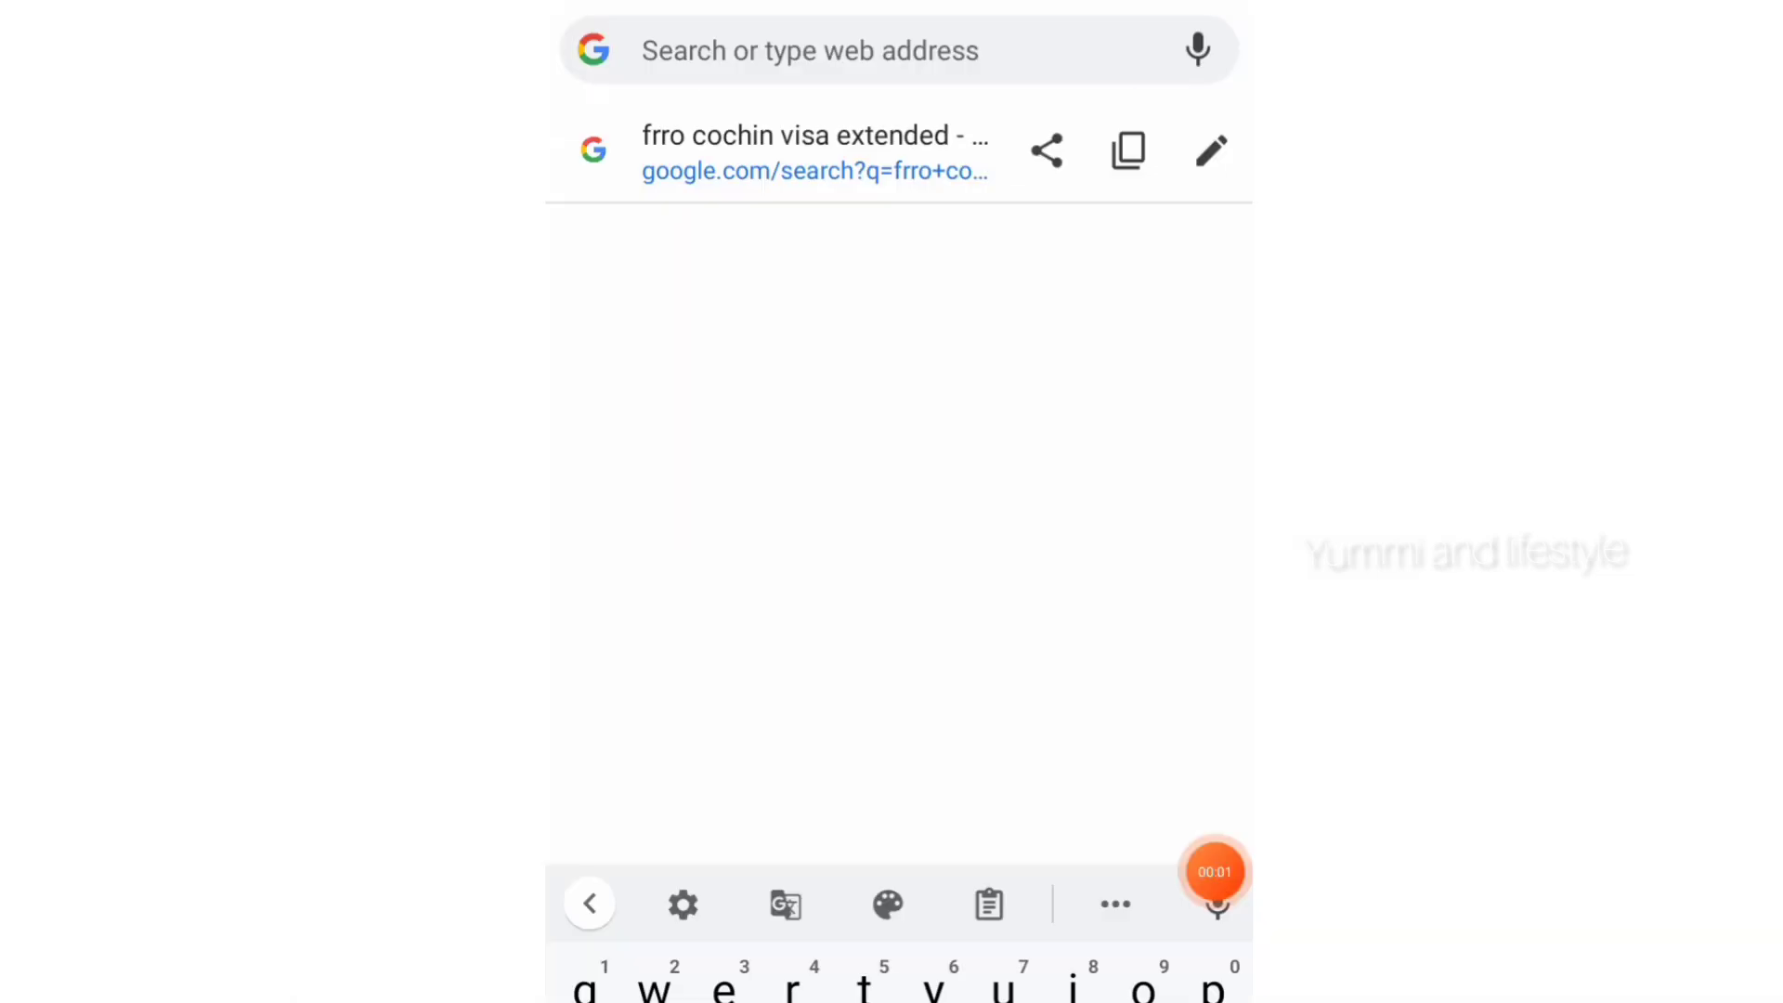
pyautogui.write('youtube.com')
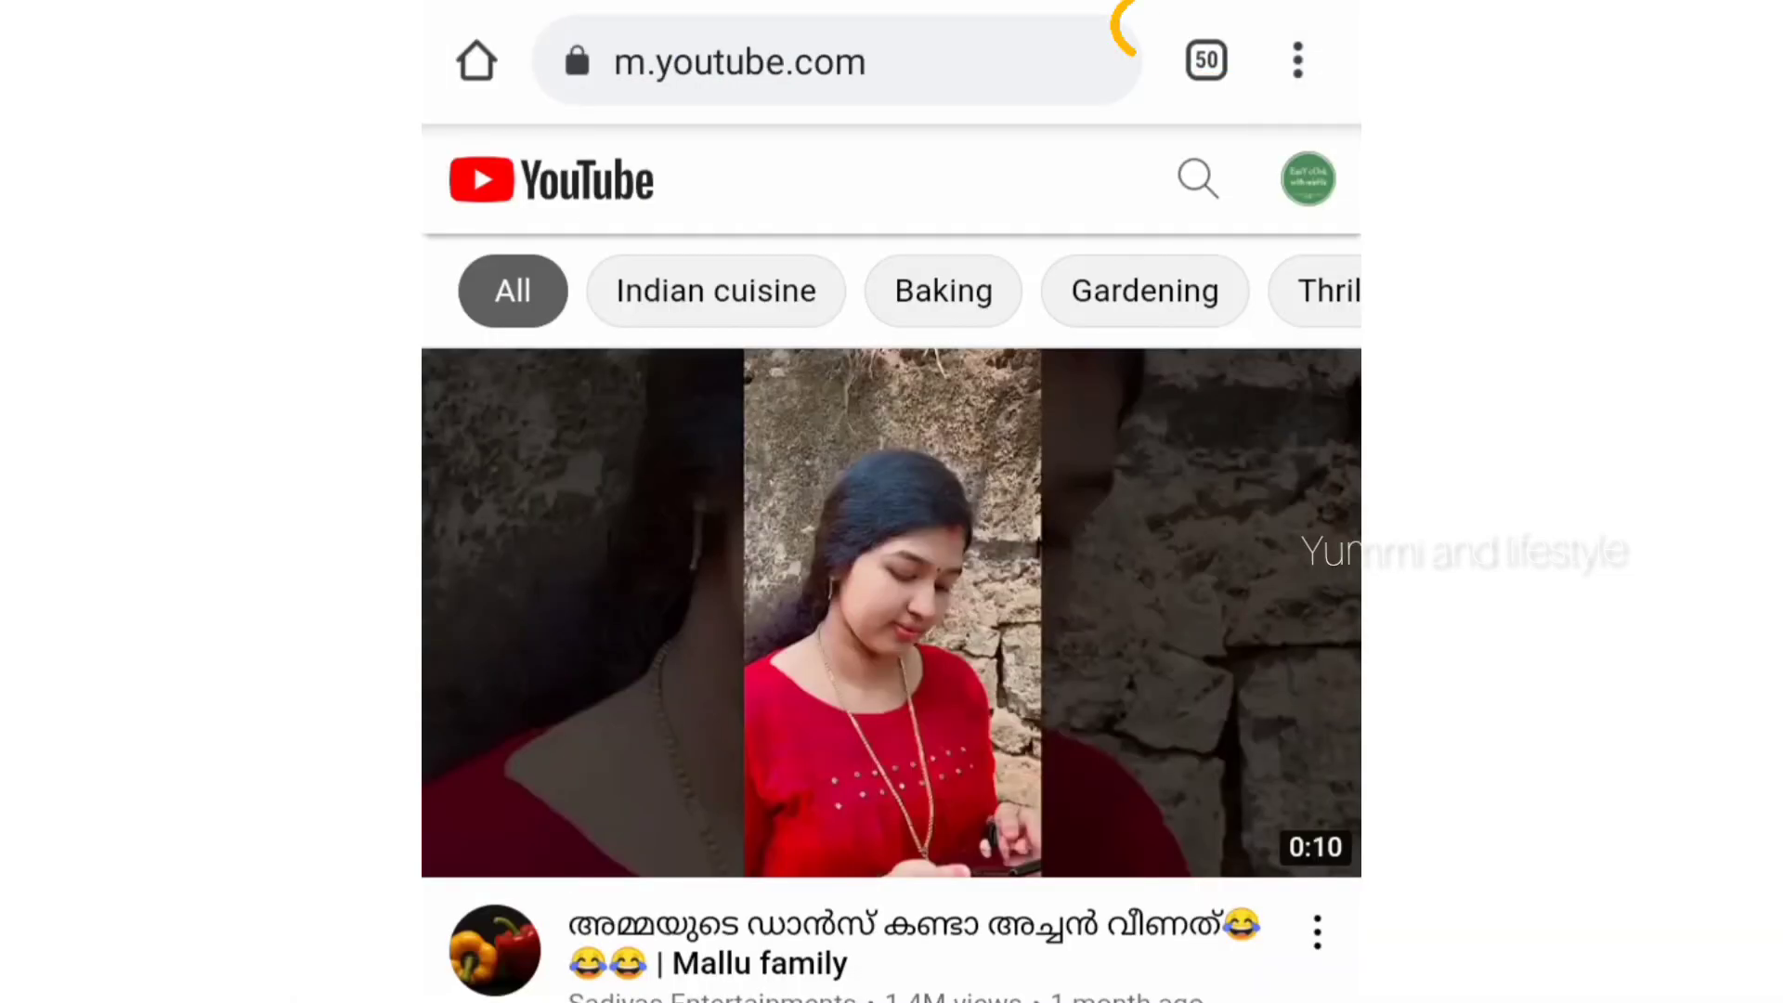
# Load YouTube, open the account menu, and bring up then dismiss the YouTube Studio link options
pyautogui.click(1296, 60)
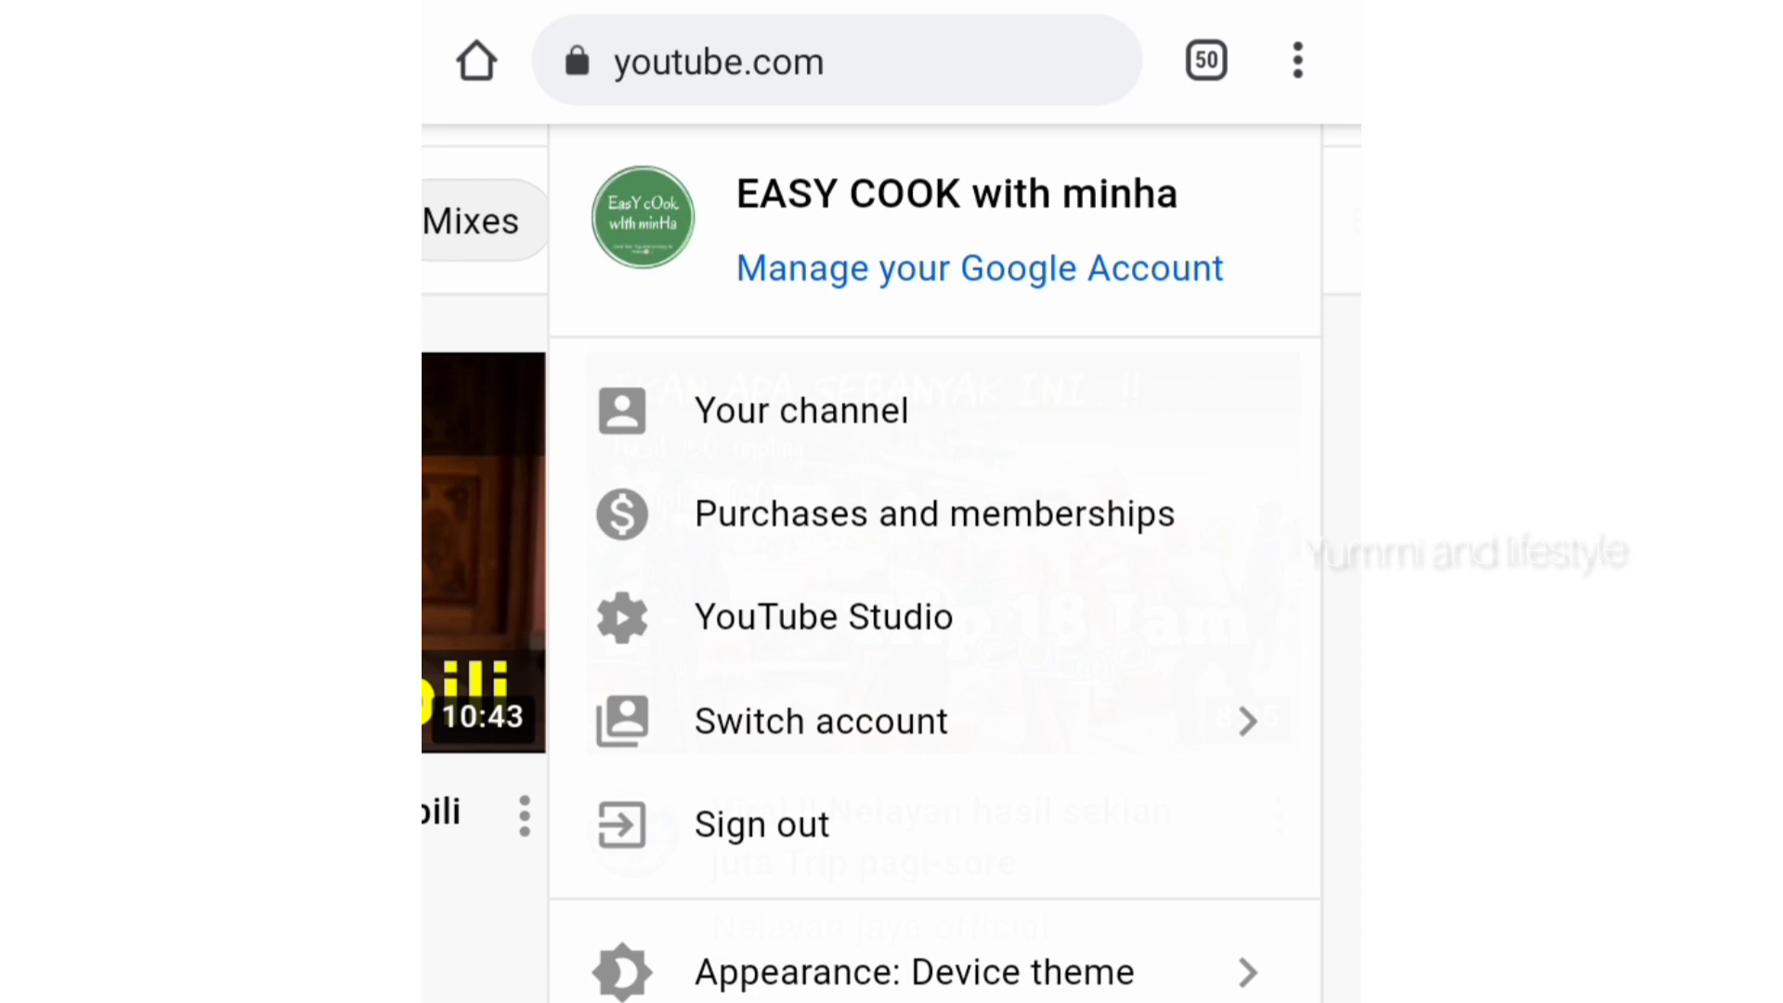
pyautogui.rightClick(823, 617)
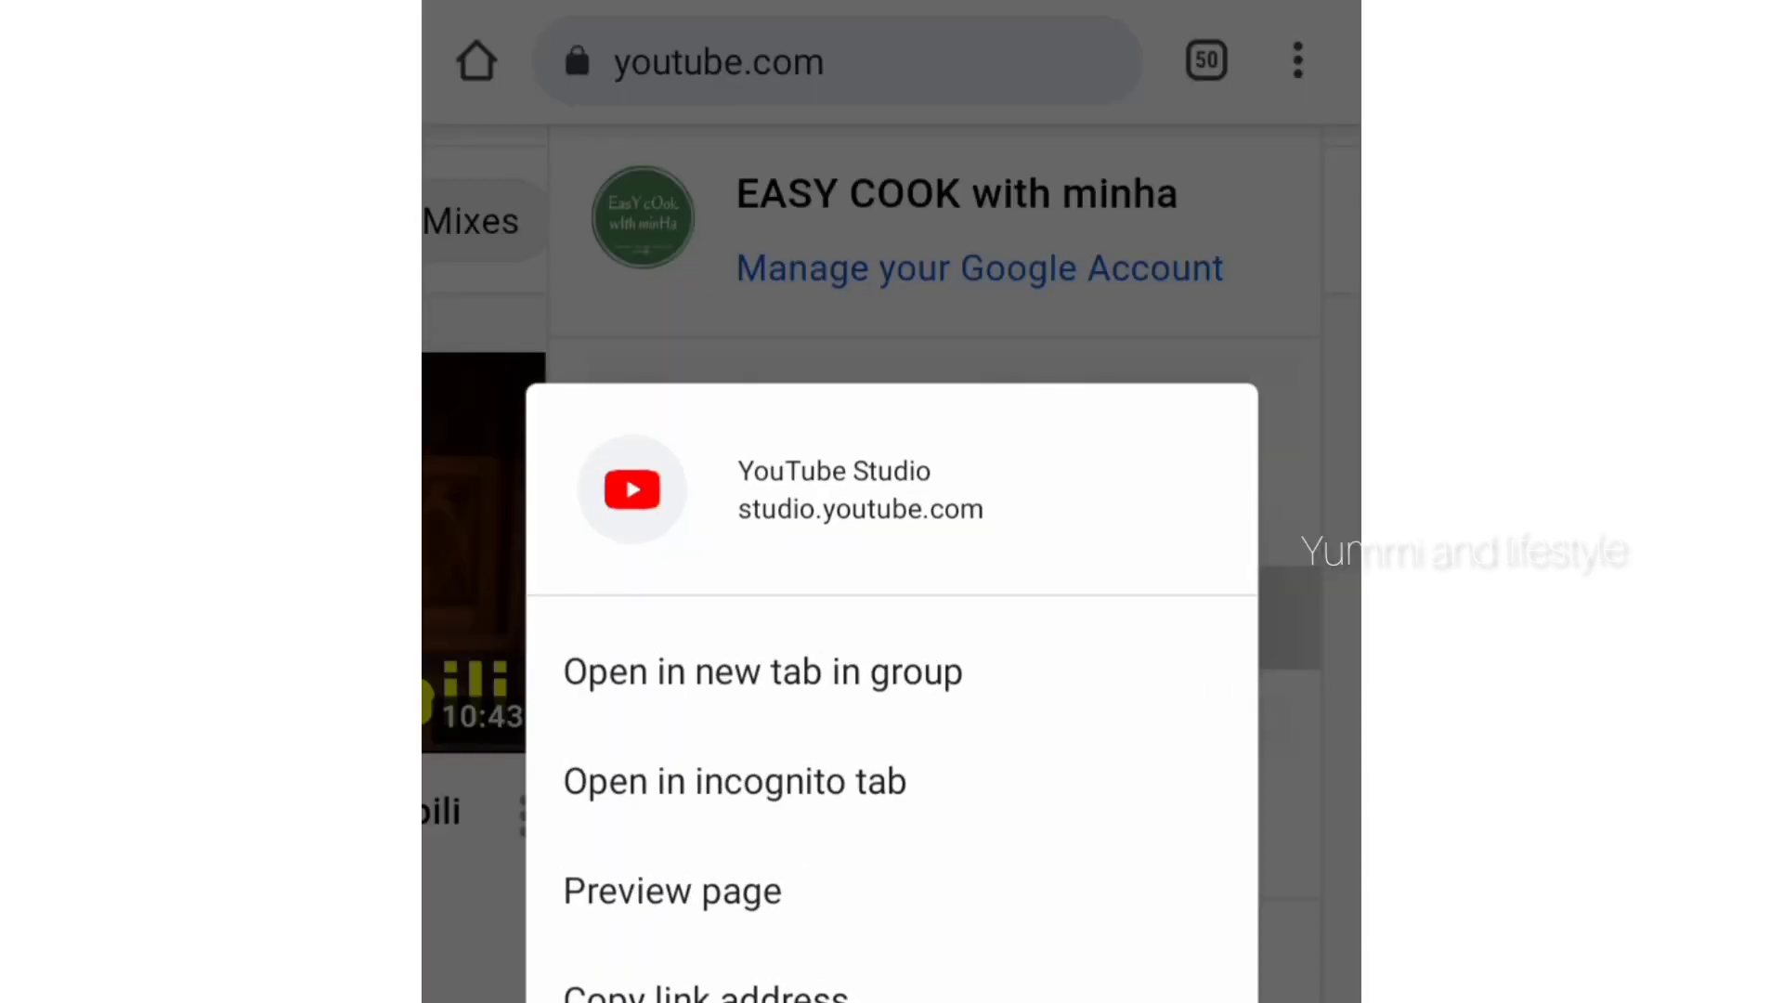
pyautogui.click(762, 671)
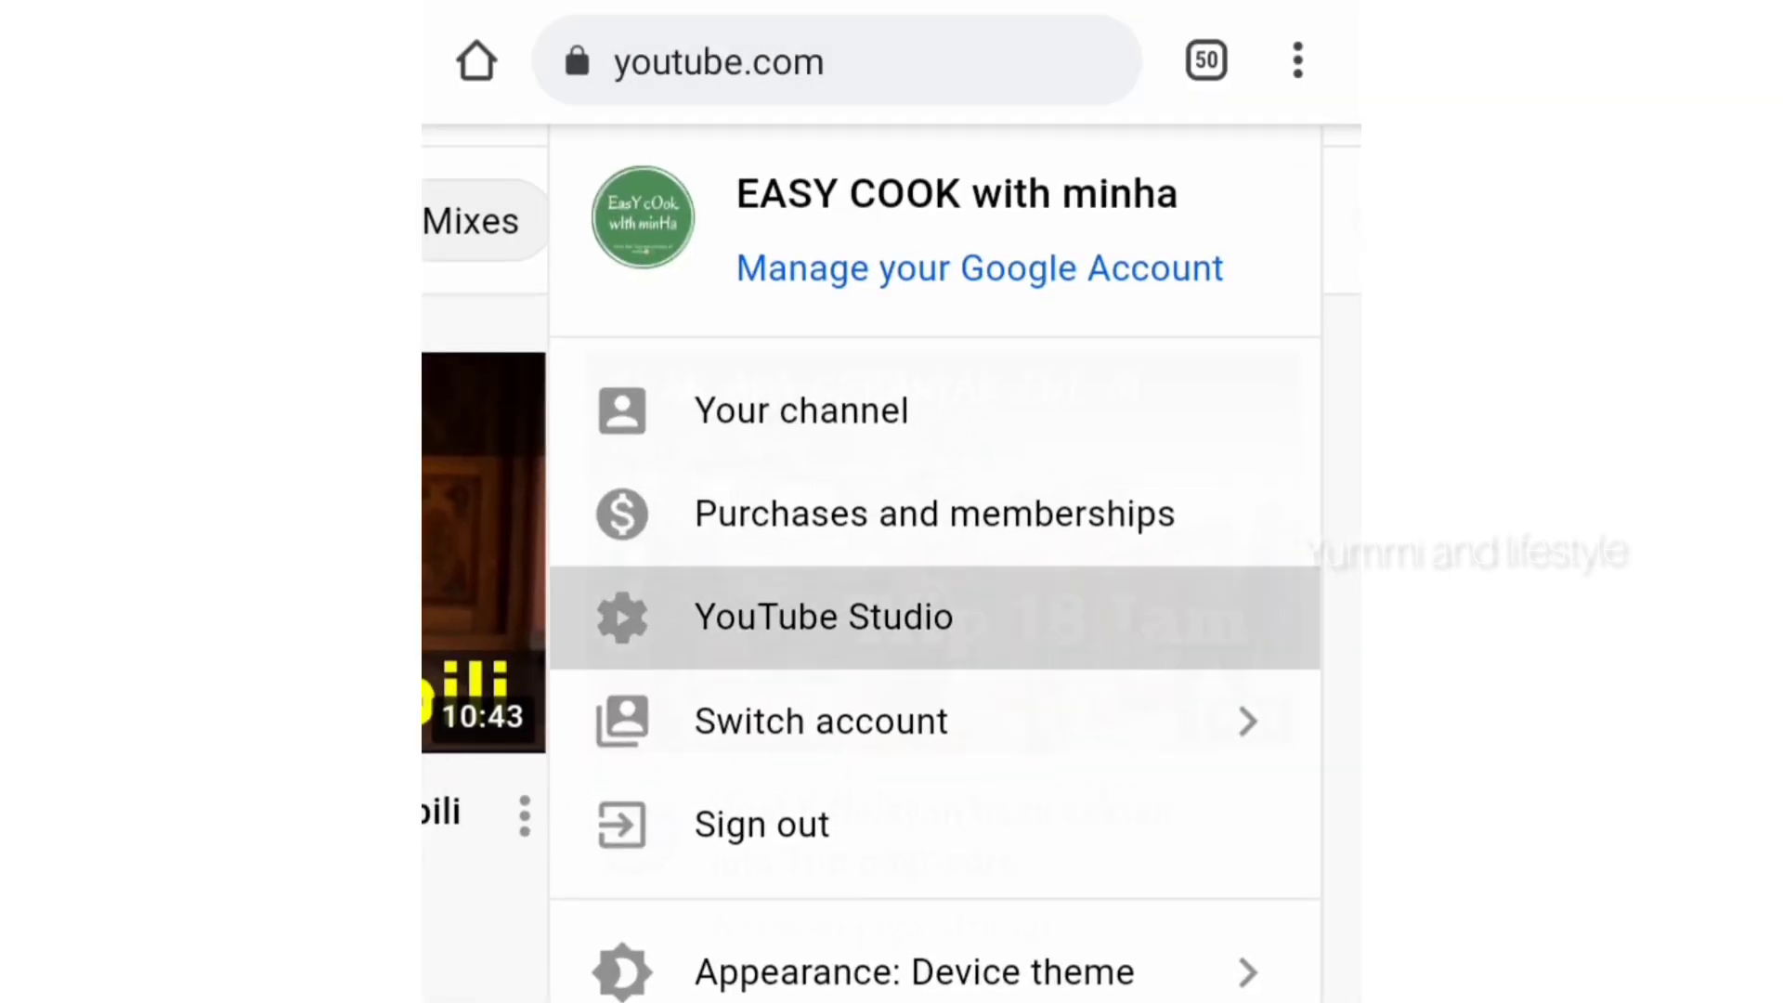
# Select YouTube Studio in the account menu so studio.youtube.com starts loading
pyautogui.click(823, 617)
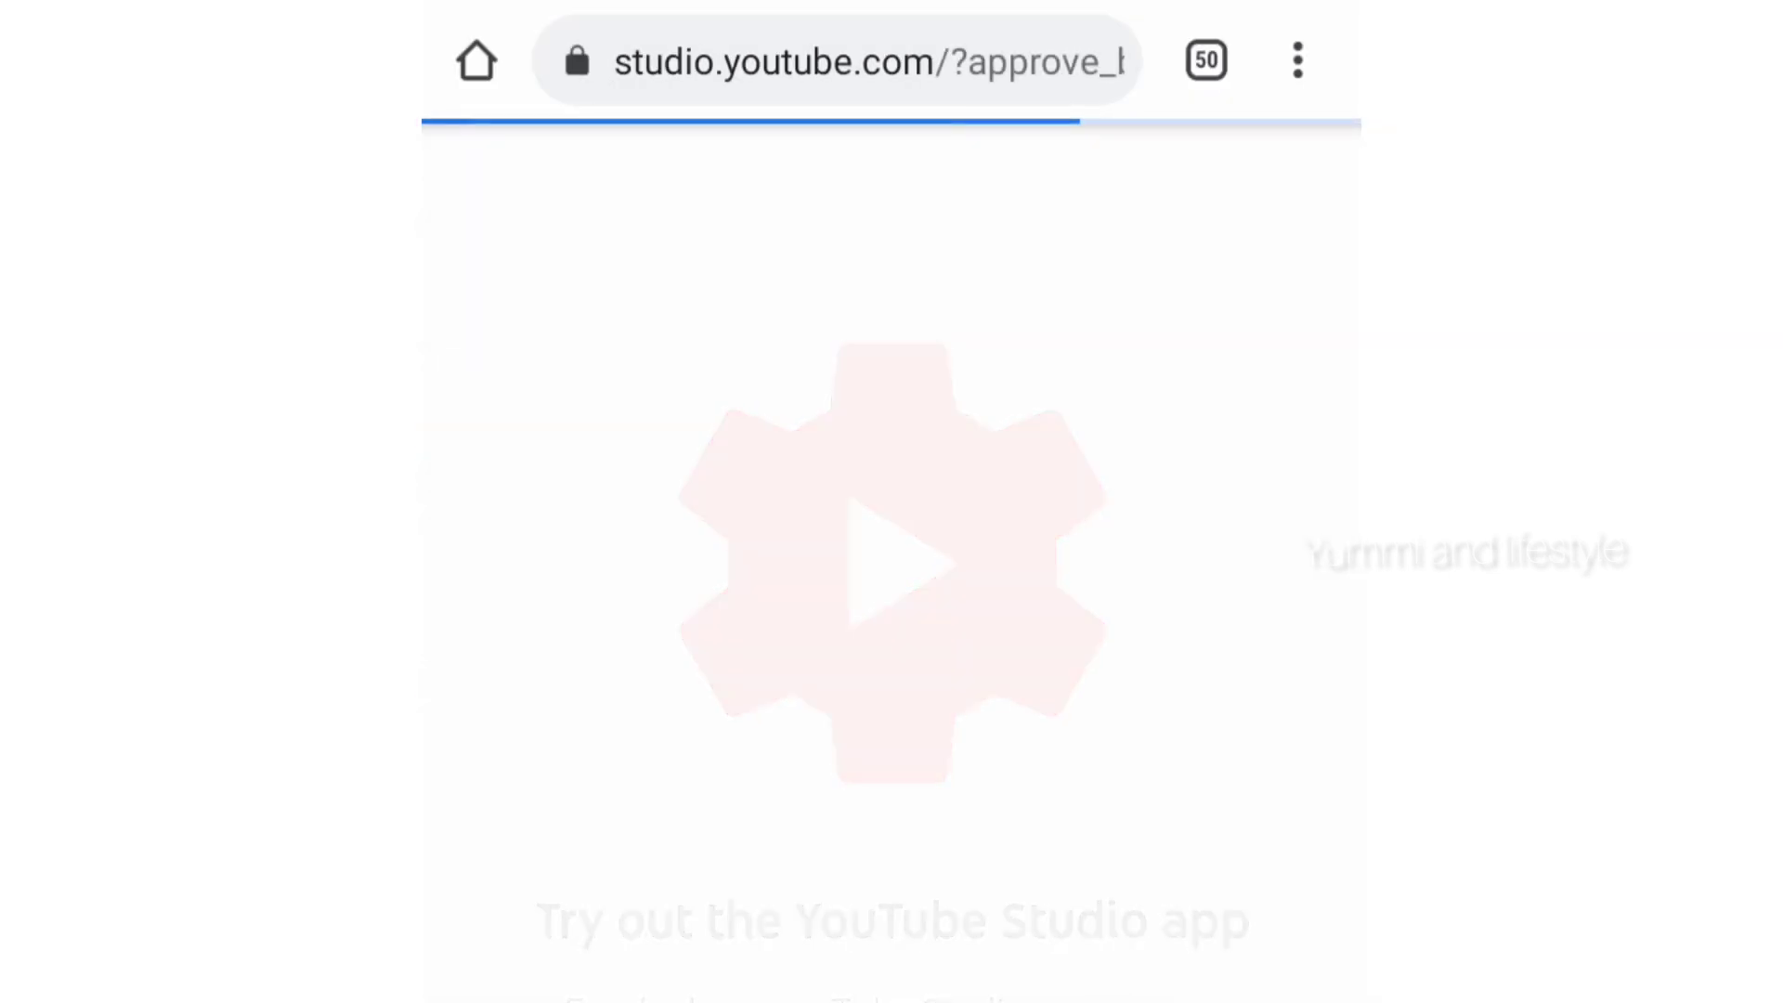